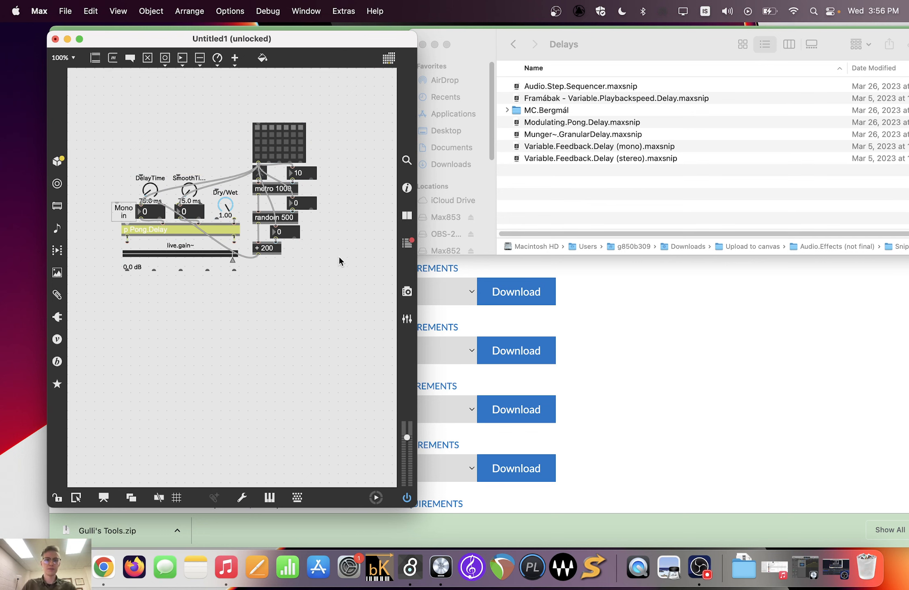
Step: Move the whole Pong.Delay patch down and to the right to free up space above it
drag(338, 258, 92, 107)
drag(159, 224, 189, 247)
click(98, 97)
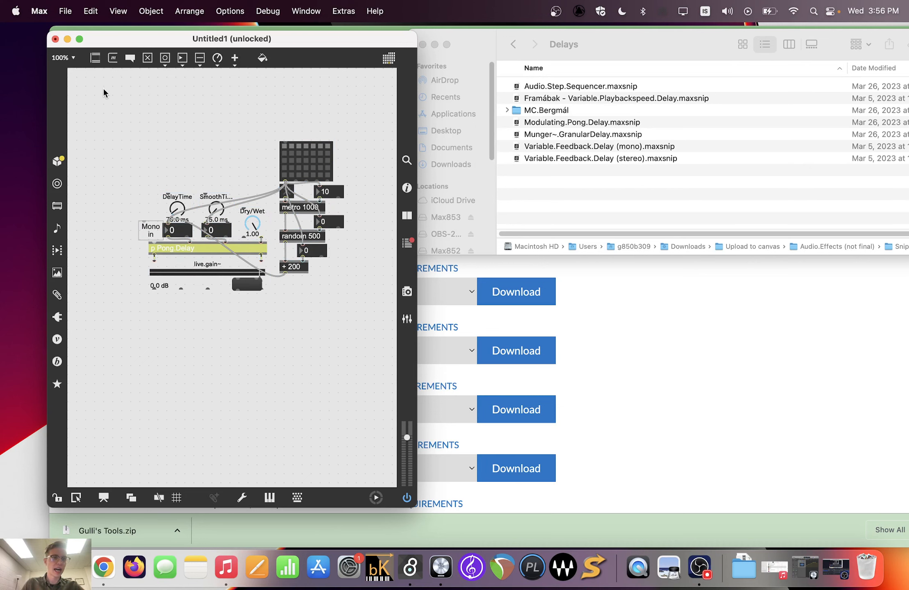
Step: Add an adc~ audio input object in the empty area above the Pong.Delay patch
text(nad)
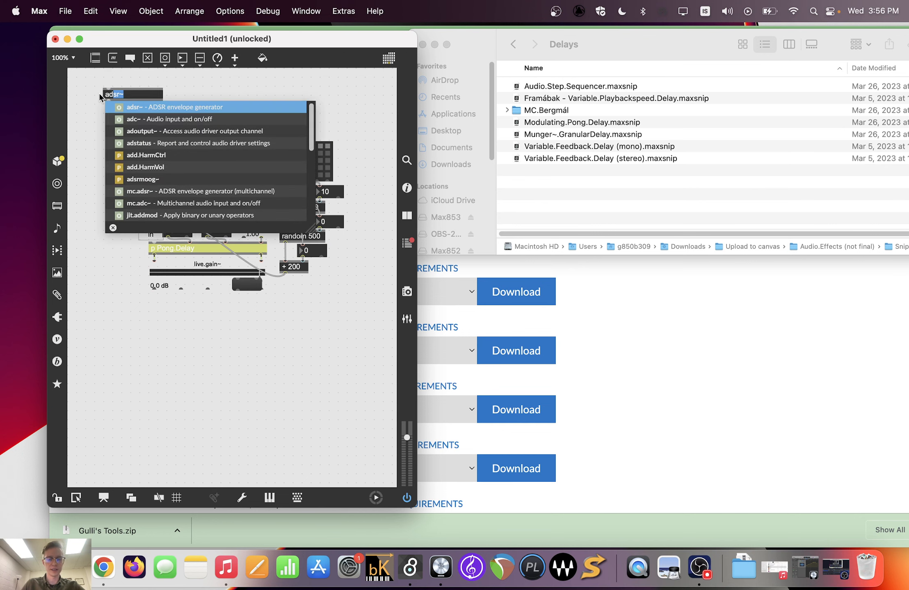
text(c)
key(Return)
drag(131, 93, 128, 85)
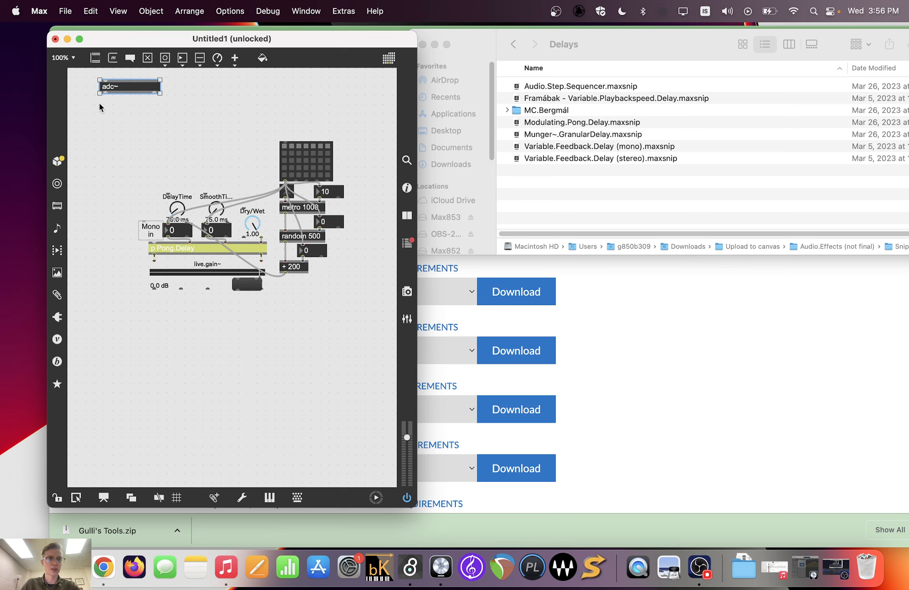
Step: Add a live.gain~ slider below adc~, feed the adc~ output into it and shift it slightly lower
click(97, 115)
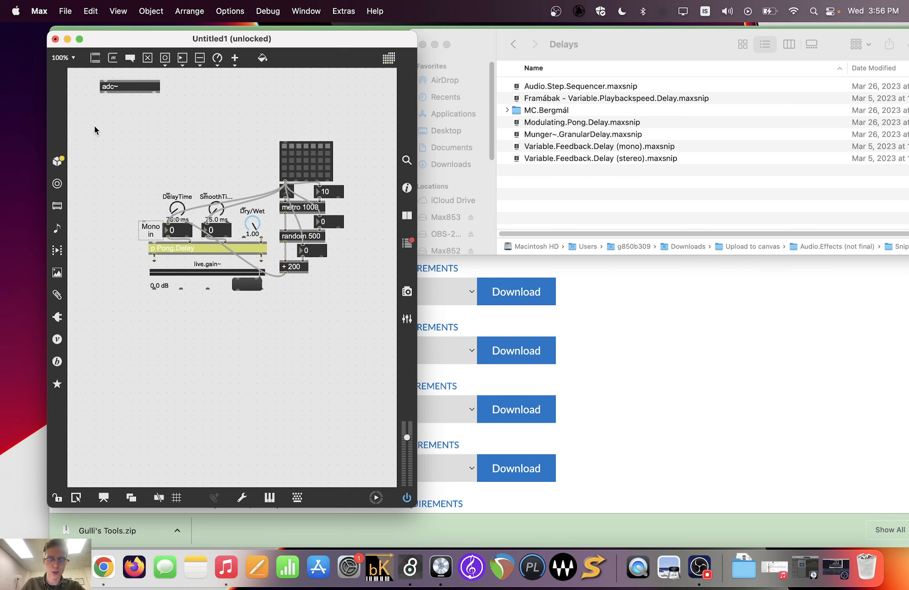
key(n)
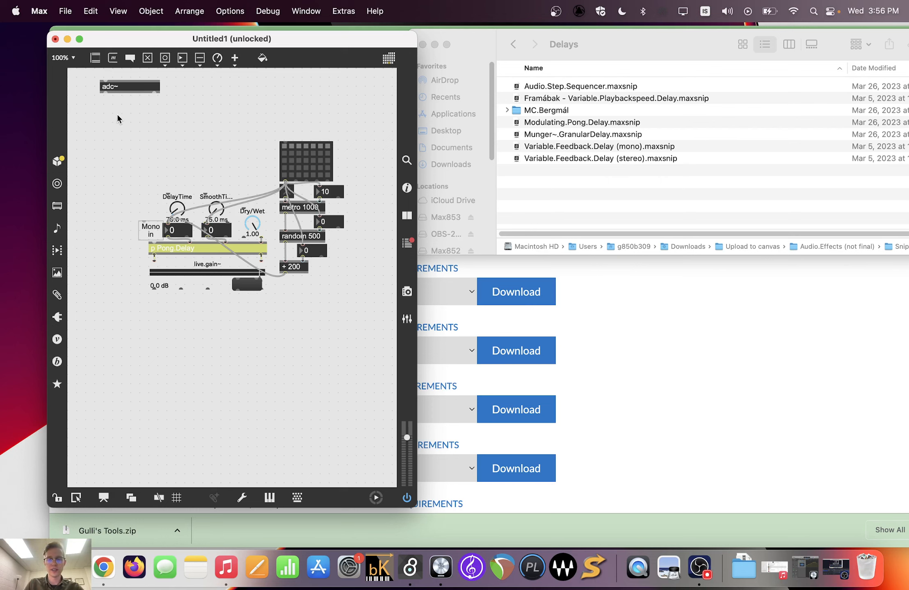
text(nlive.gain~)
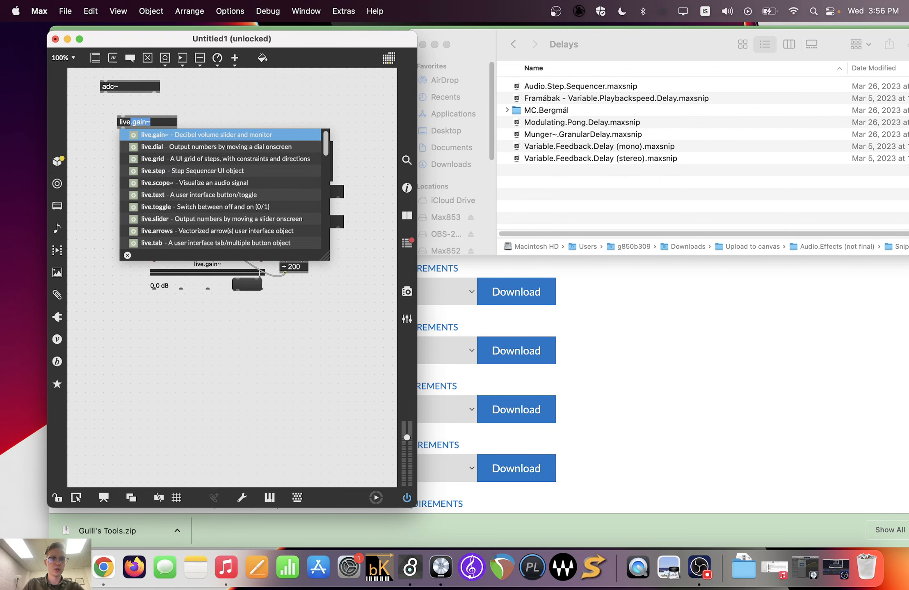
key(Return)
mouse_move(105, 92)
mouse_down()
mouse_move(123, 116)
mouse_move(111, 101)
mouse_up()
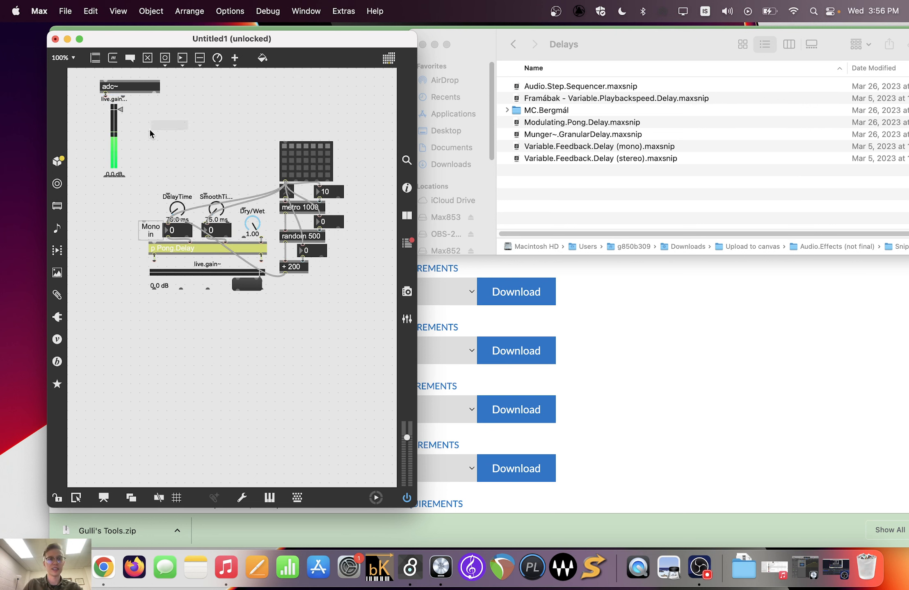
drag(111, 132, 113, 142)
Step: Delete the adc~ object and filter the audio file browser for "vs" samples
click(155, 87)
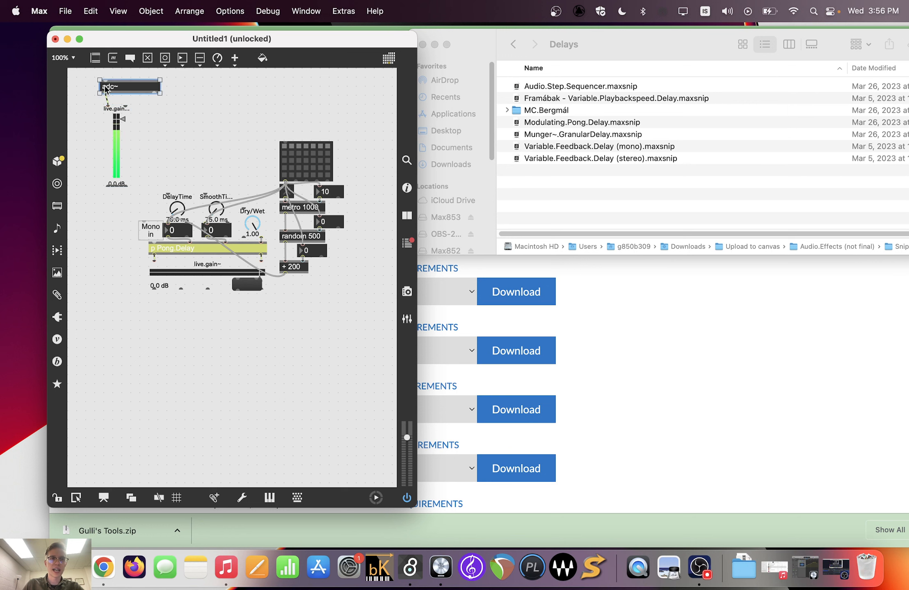
key(BackSpace)
click(57, 228)
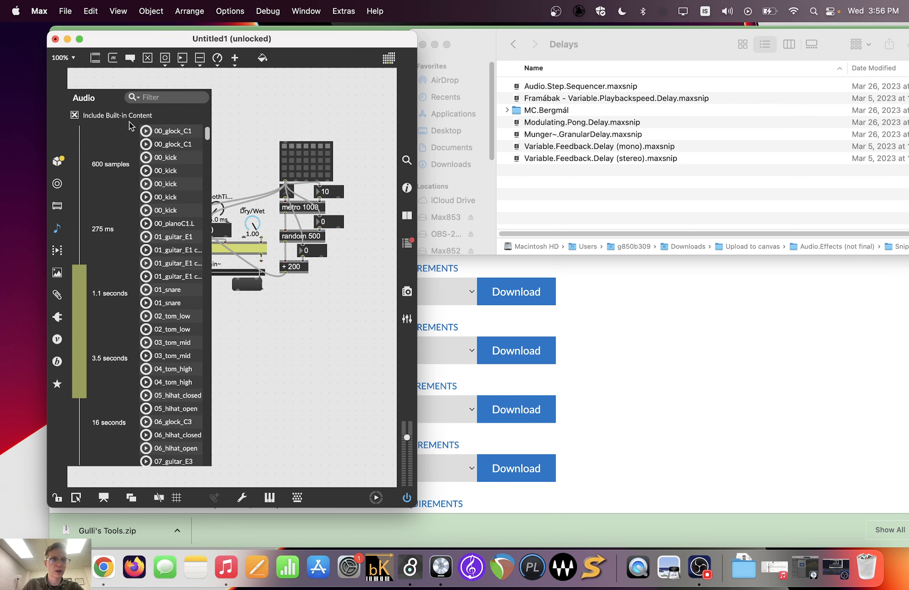
click(156, 96)
text(va)
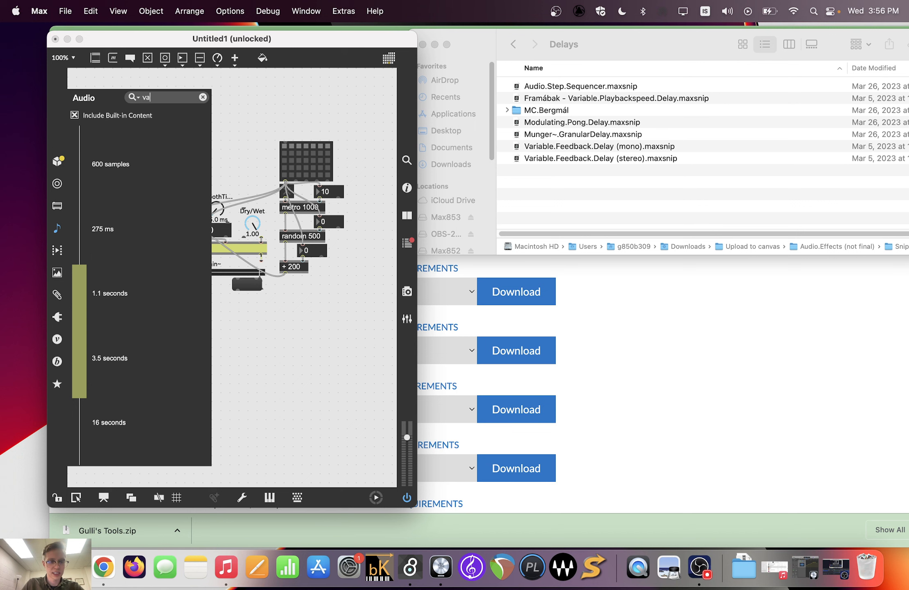
key(BackSpace)
text(s)
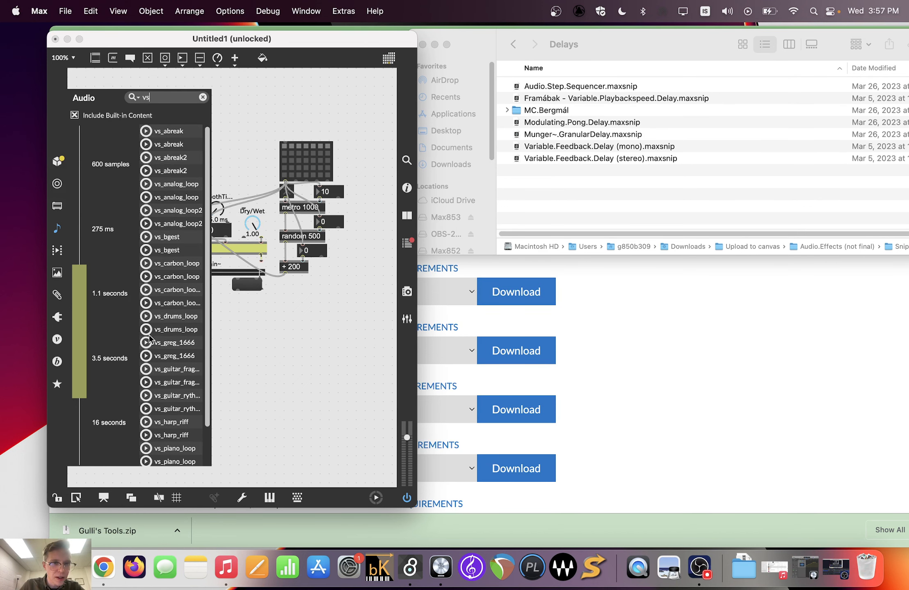
Step: Preview the vs_analog_loop2, guitar rhythm and vs_harp_riff samples
click(146, 211)
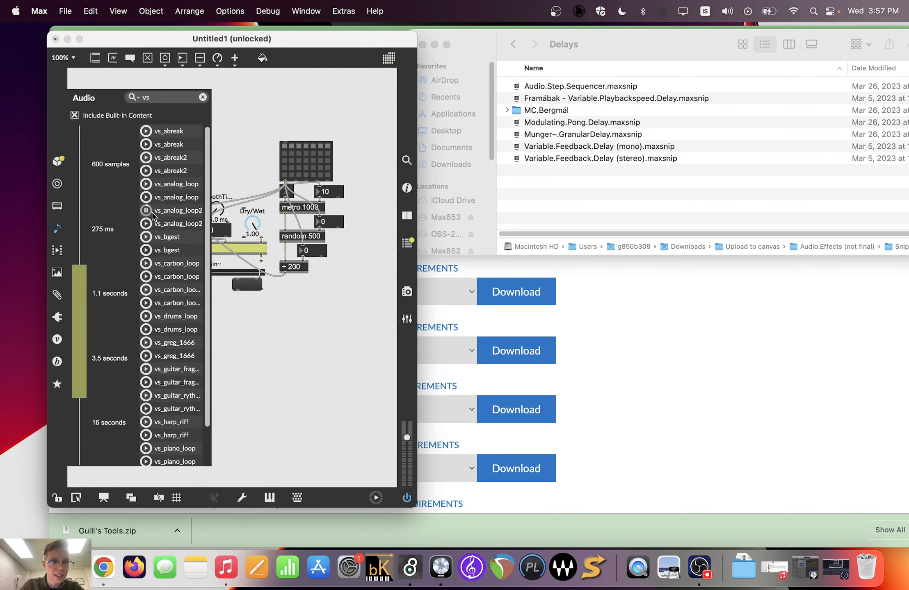
click(144, 396)
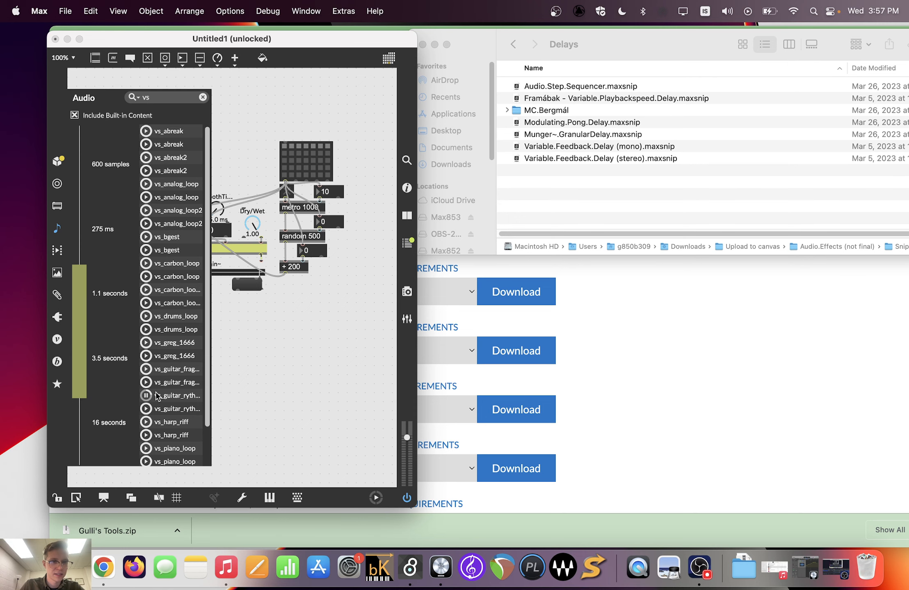
click(147, 436)
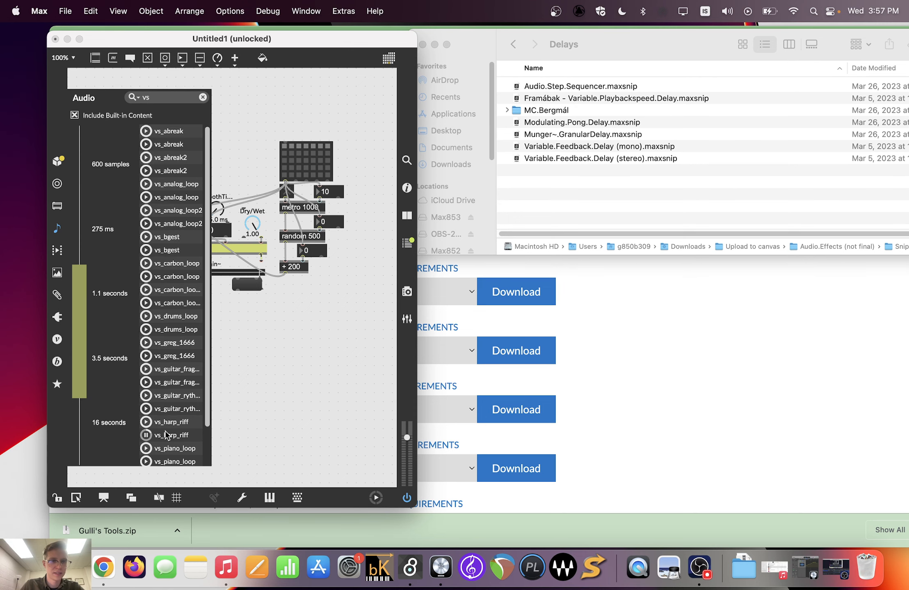
Step: Place vs_harp_riff.wav above the live.gain~ slider, connect the player to the slider and position both beside the delay patch
drag(166, 437, 164, 82)
drag(119, 139, 133, 139)
drag(119, 88, 141, 104)
drag(138, 127, 108, 119)
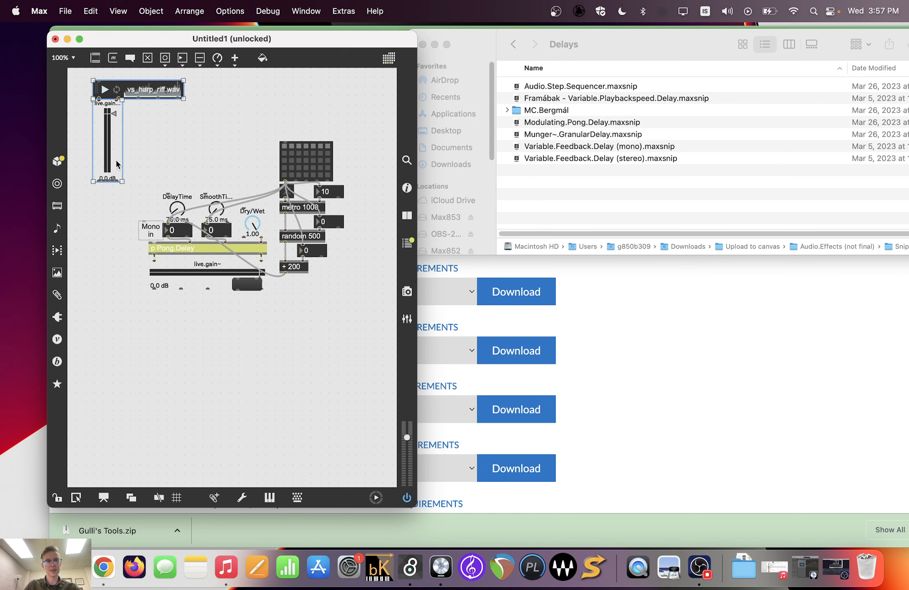
Step: Connect the input live.gain~ to the mono input of p Pong.Delay, lock the patch and recall the first preset
mouse_move(153, 241)
mouse_down()
mouse_move(95, 184)
mouse_move(153, 241)
mouse_up()
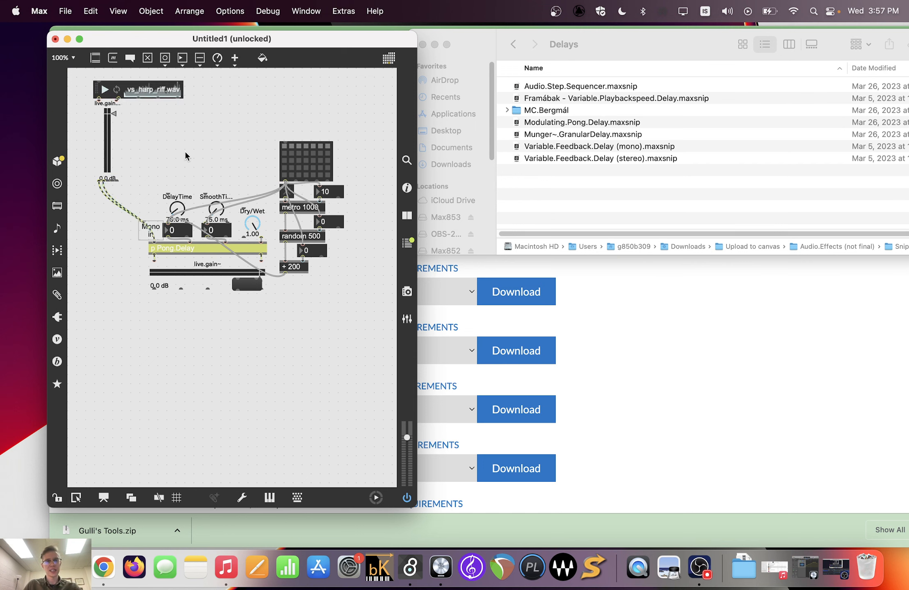
key(super+e)
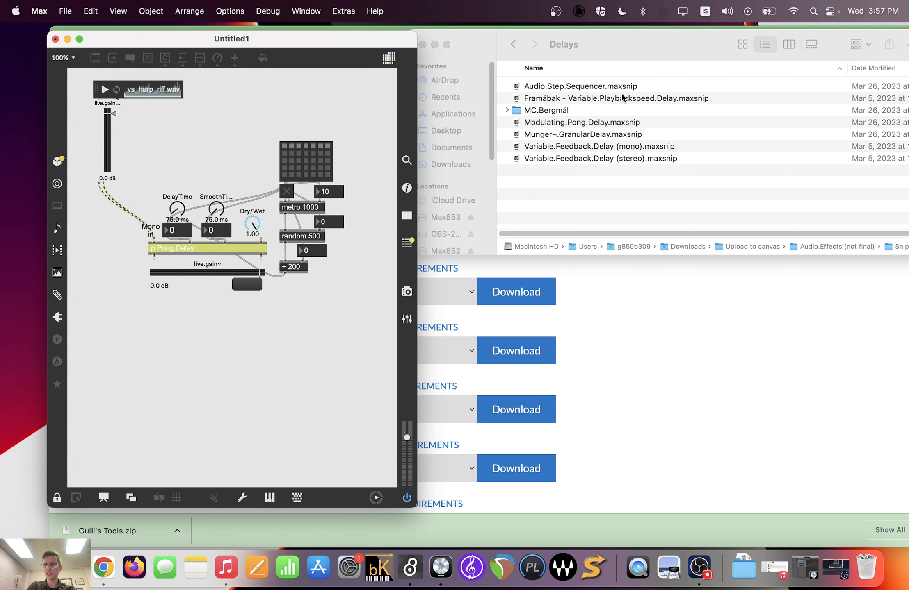
click(285, 147)
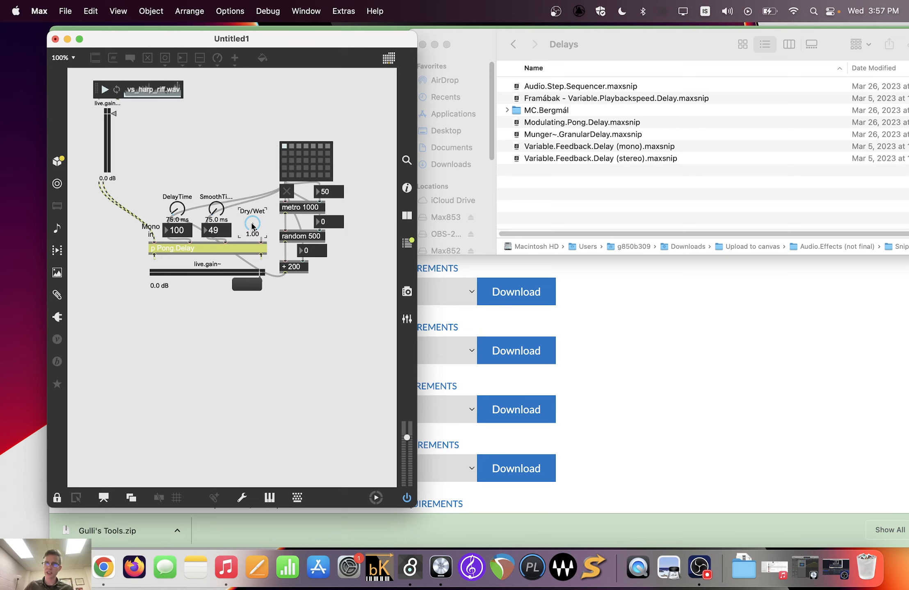
Step: Unlock the patch, add a dac~ object, wire both outputs of the horizontal live.gain~ into it and lock the patch
key(super+e)
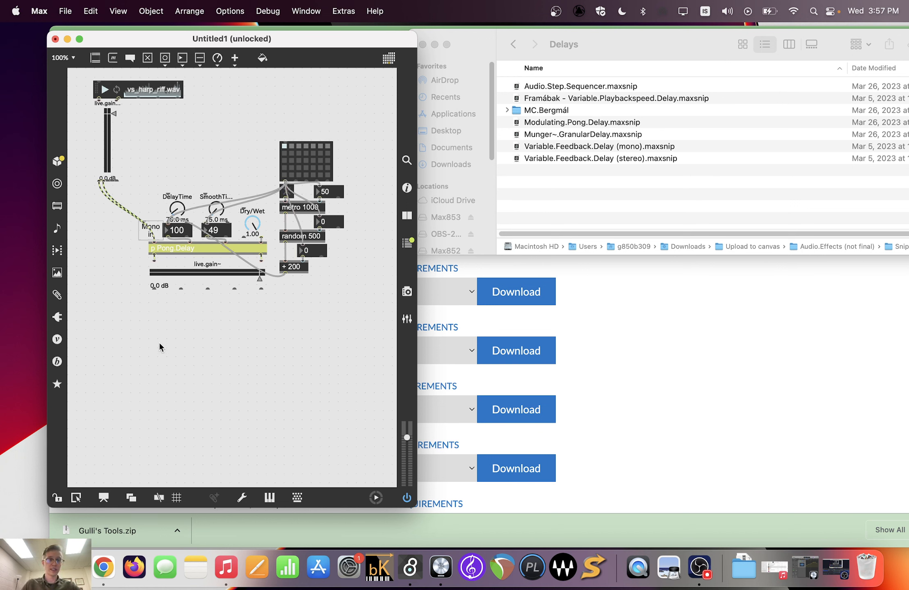
text(ndac)
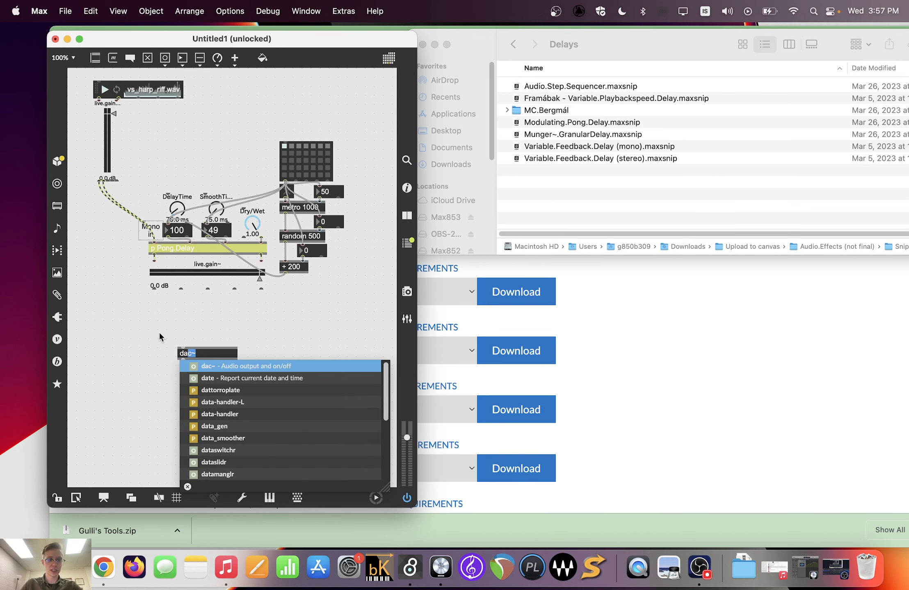
key(Return)
mouse_move(185, 353)
mouse_down()
mouse_move(154, 308)
mouse_move(202, 309)
mouse_move(175, 351)
mouse_up()
key(super+e)
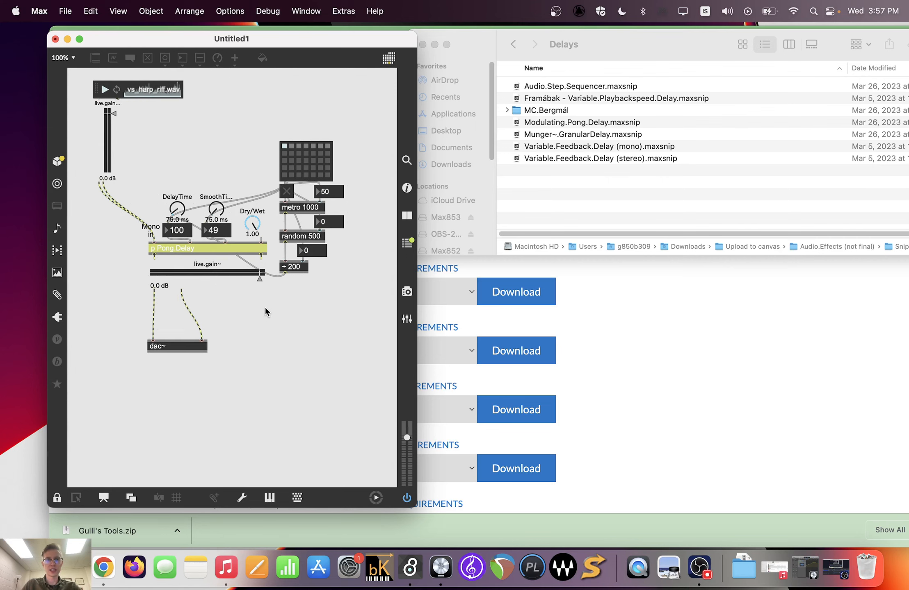
Step: Play the harp riff in a loop, setting Dry/Wet to 0.88 and the input gain to about -11 dB
click(104, 89)
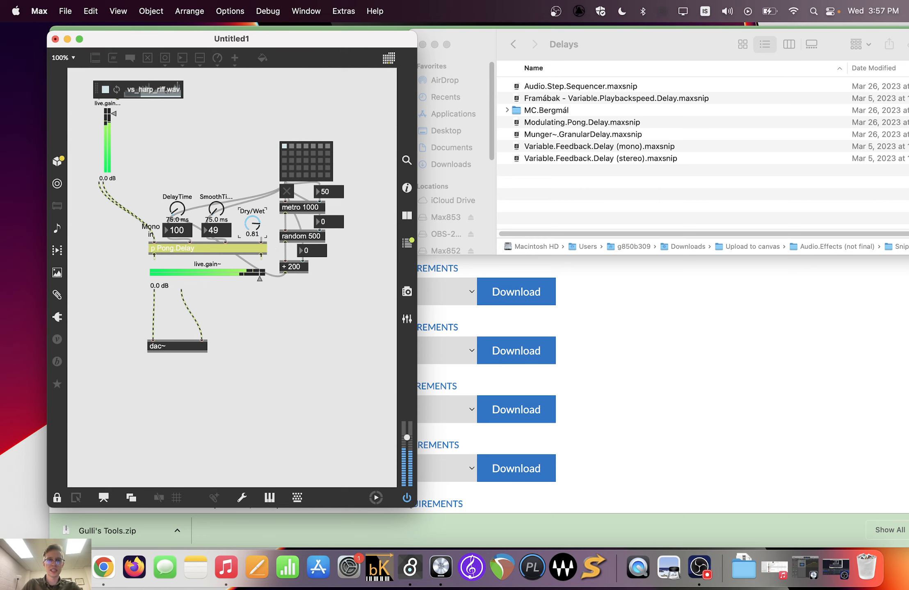
drag(253, 224, 252, 187)
drag(113, 114, 116, 126)
click(105, 90)
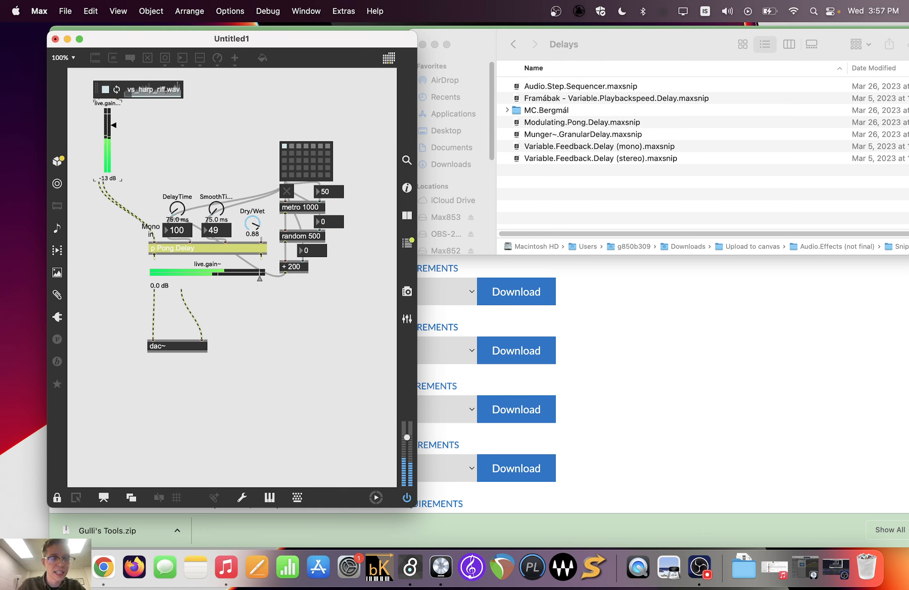
Step: Switch on the metro to modulate the delay time, recall the second preset and set Dry/Wet to 0.74
click(286, 191)
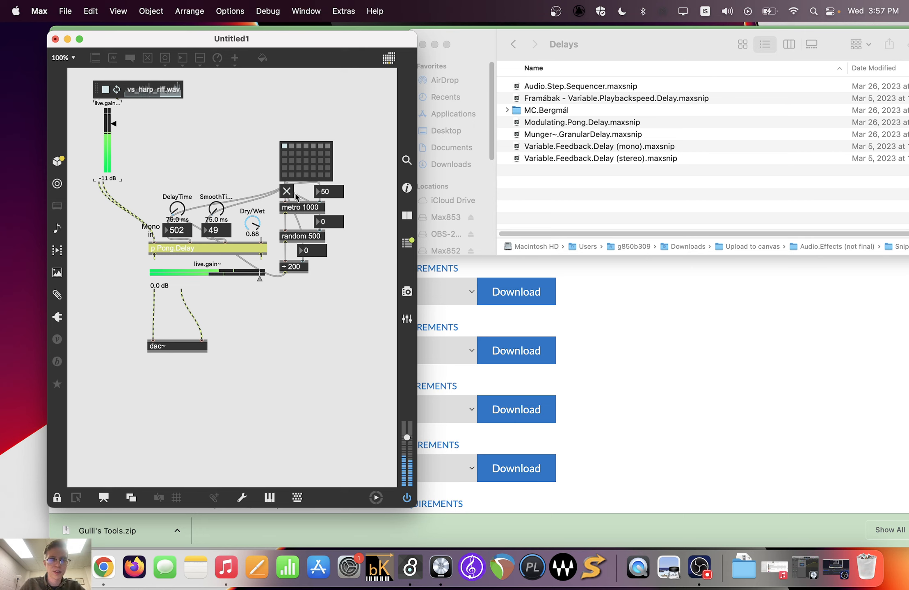
click(292, 146)
drag(254, 232, 255, 236)
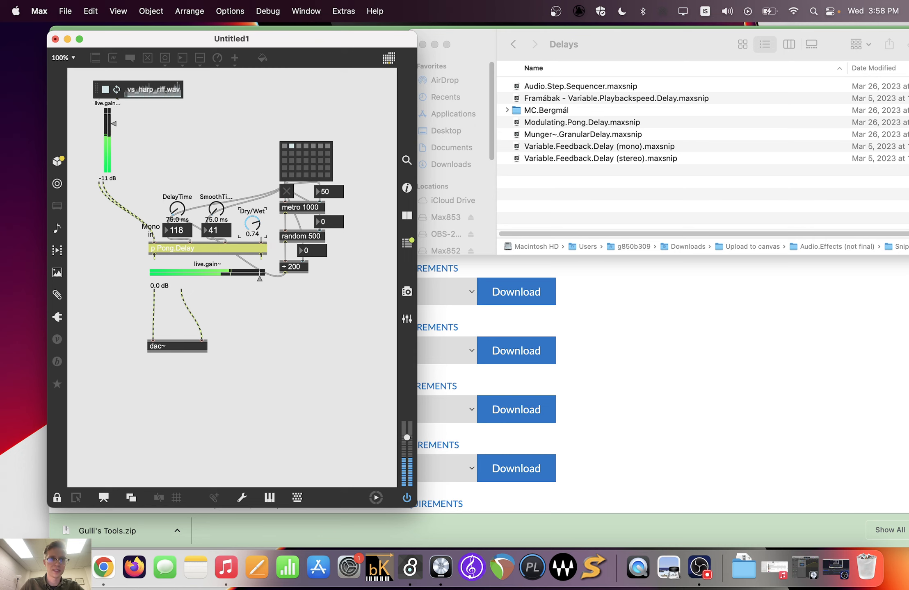
Step: Set DelayTime to 240 ms, the smooth time to 642 ms and Dry/Wet to 1.00
drag(216, 210, 253, 246)
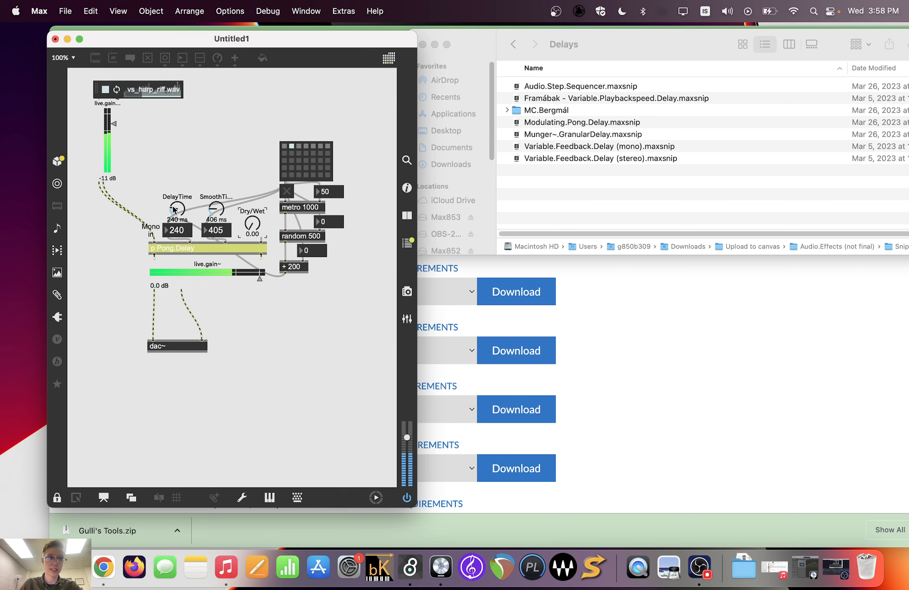
drag(216, 209, 216, 189)
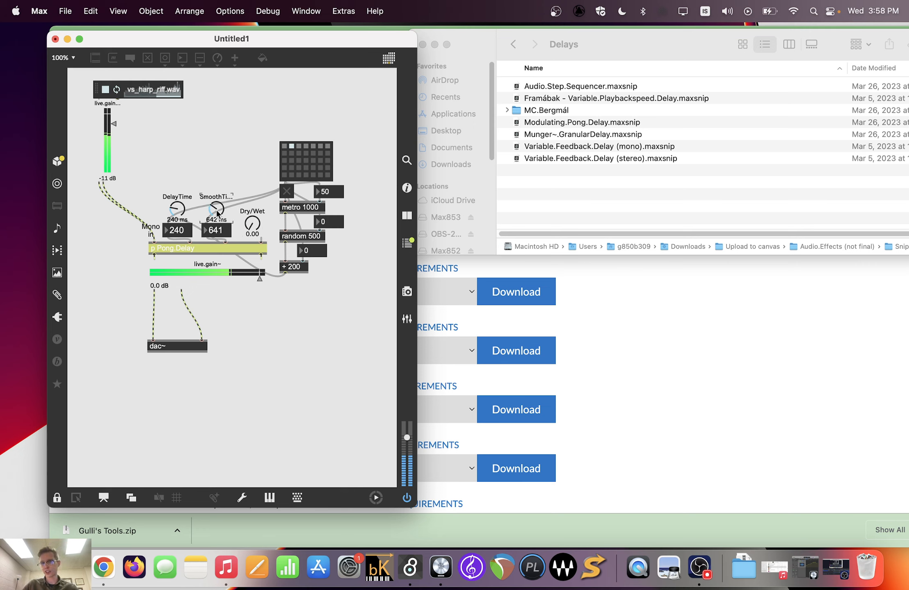
drag(252, 224, 252, 197)
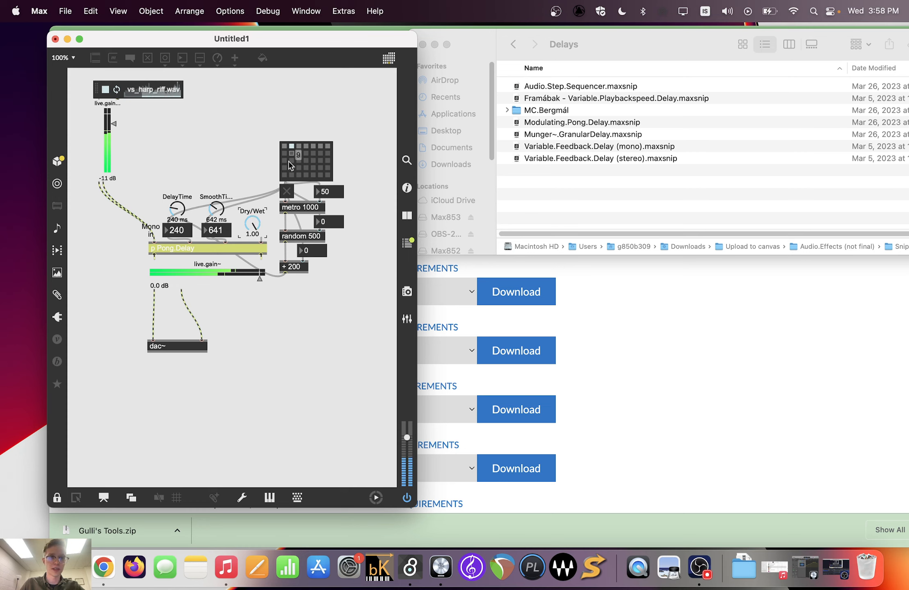
Step: Turn on the metro and audition the third, fifth and sixth presets, ending on the fifth
click(288, 192)
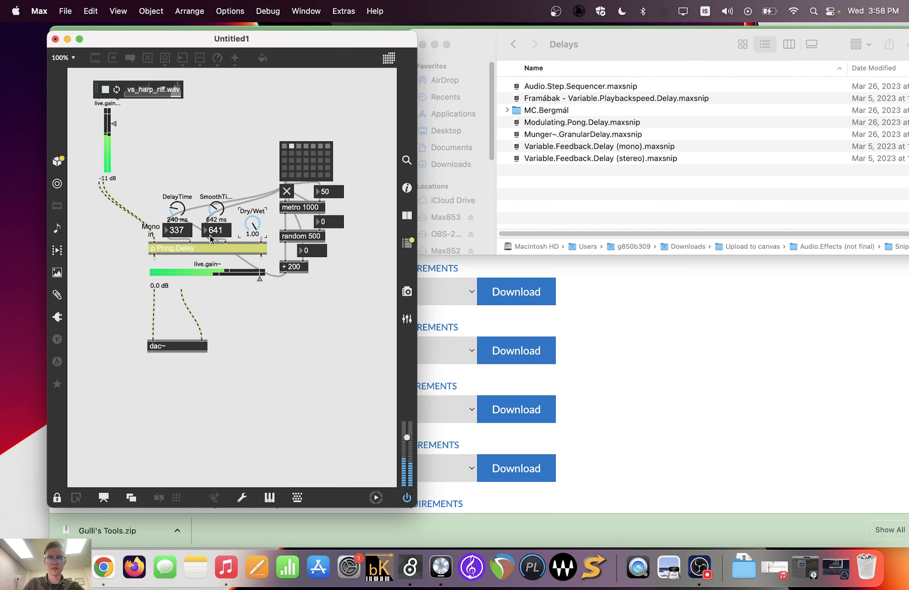
click(299, 146)
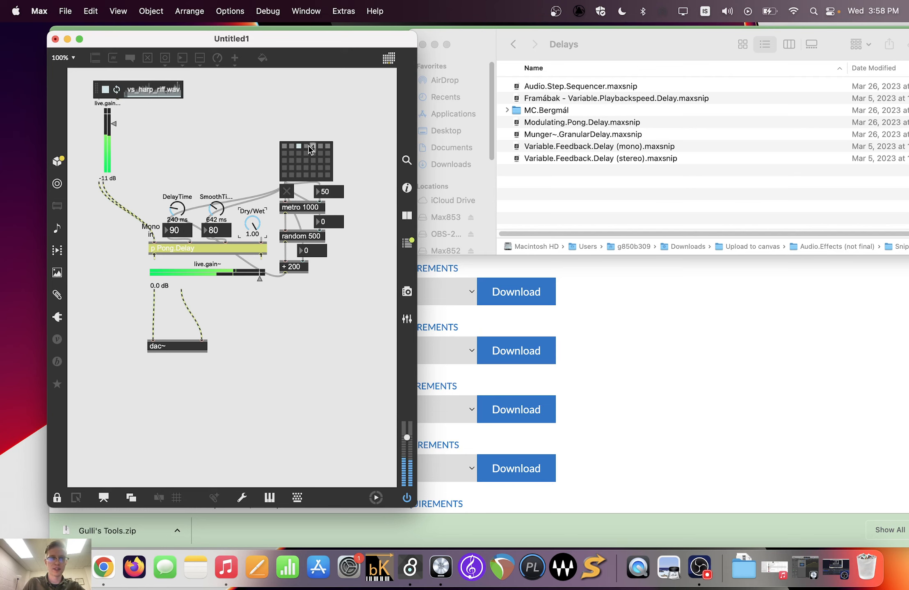
click(311, 146)
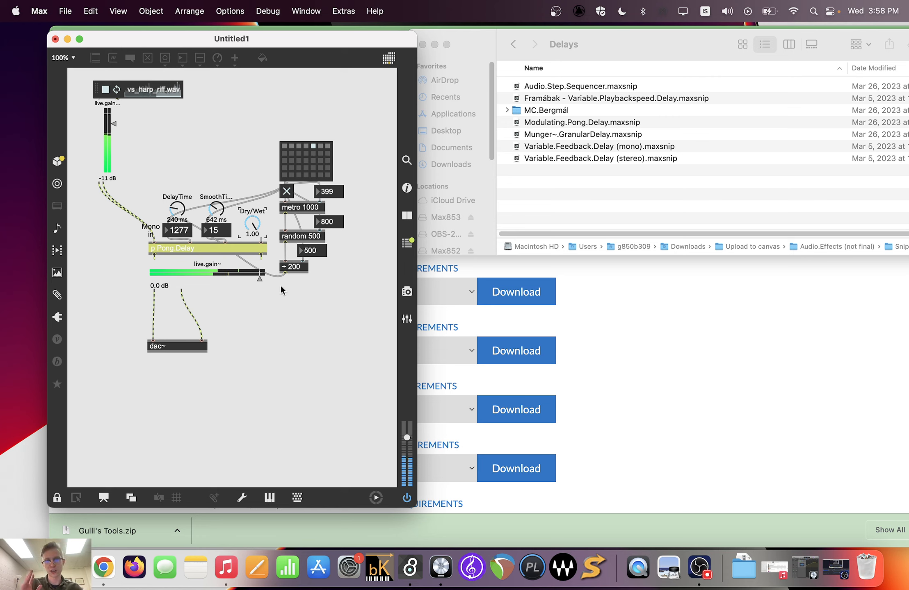
click(325, 148)
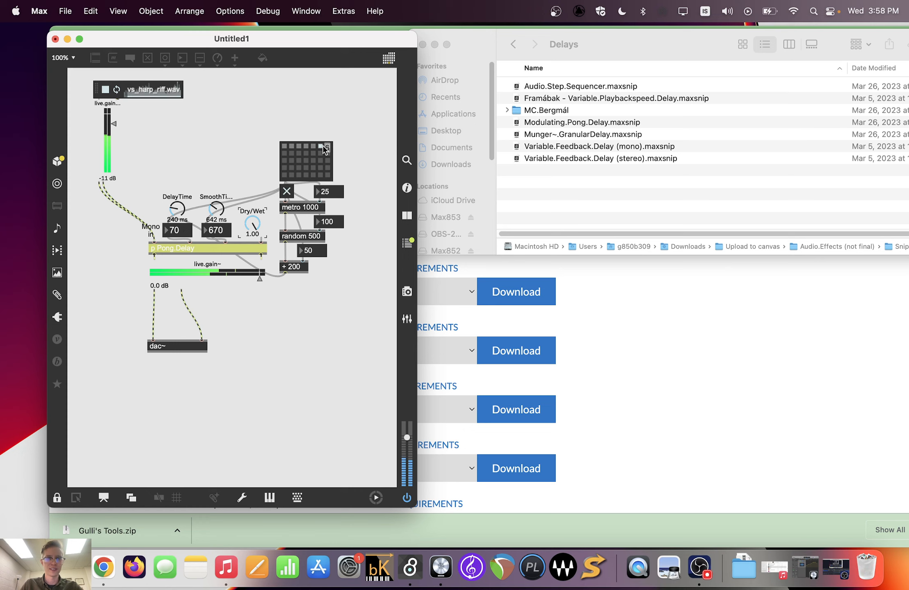
click(314, 146)
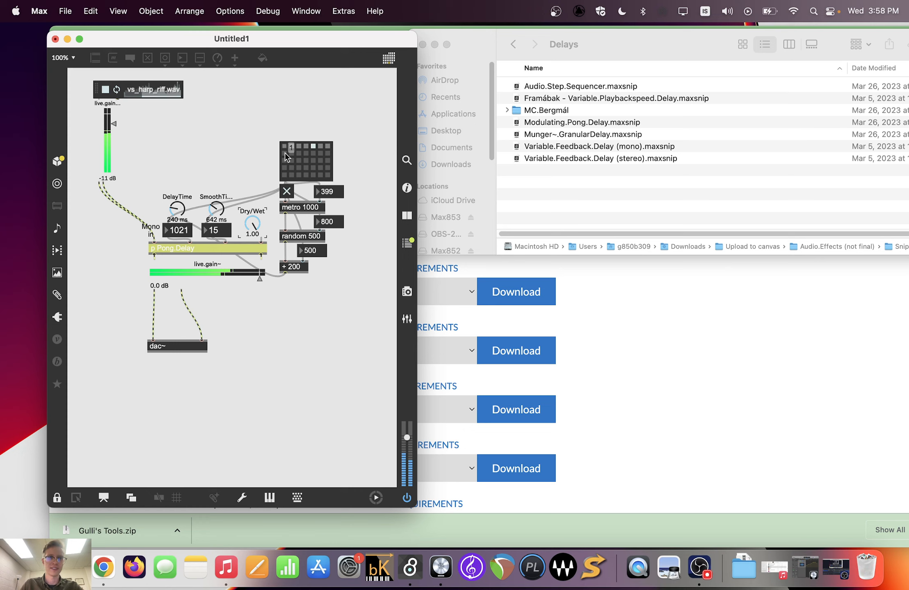
Step: Set Dry/Wet to 0.00 and lower the patcher's master output volume
drag(254, 228, 254, 287)
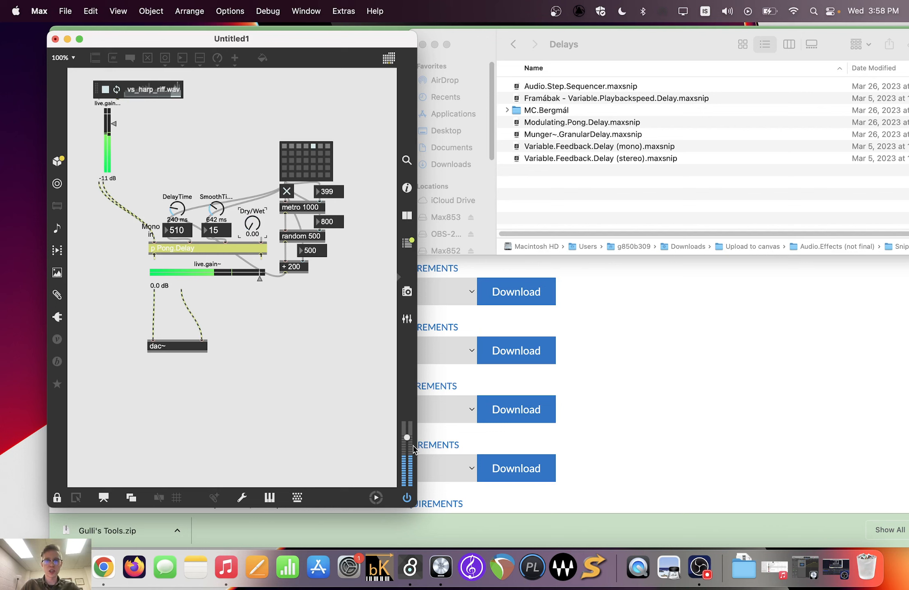
drag(413, 447, 412, 469)
Step: Unlock the patch, move the dac~ object down to make room, and open the Pitch snippets folder in Finder
key(super+e)
click(192, 352)
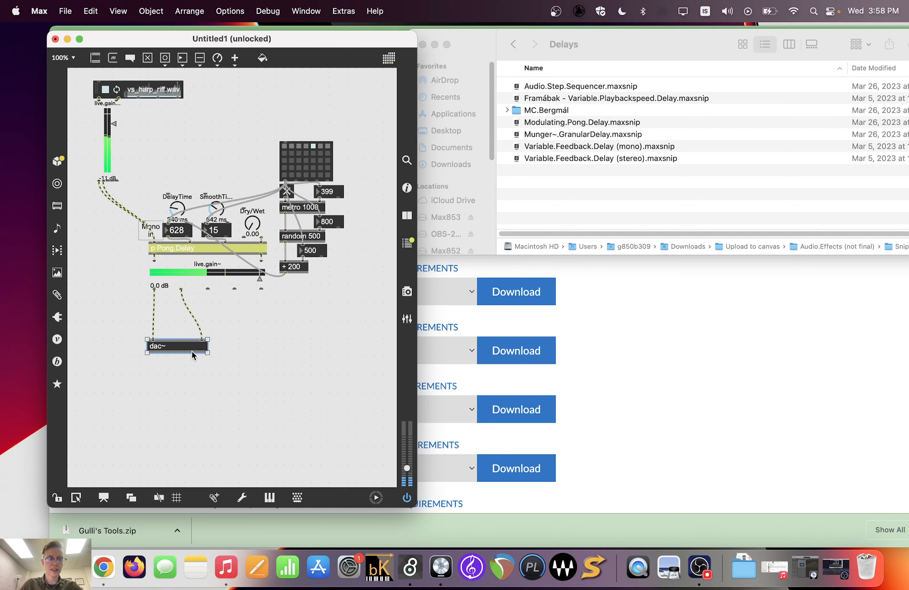
drag(191, 355, 190, 465)
click(190, 445)
click(513, 45)
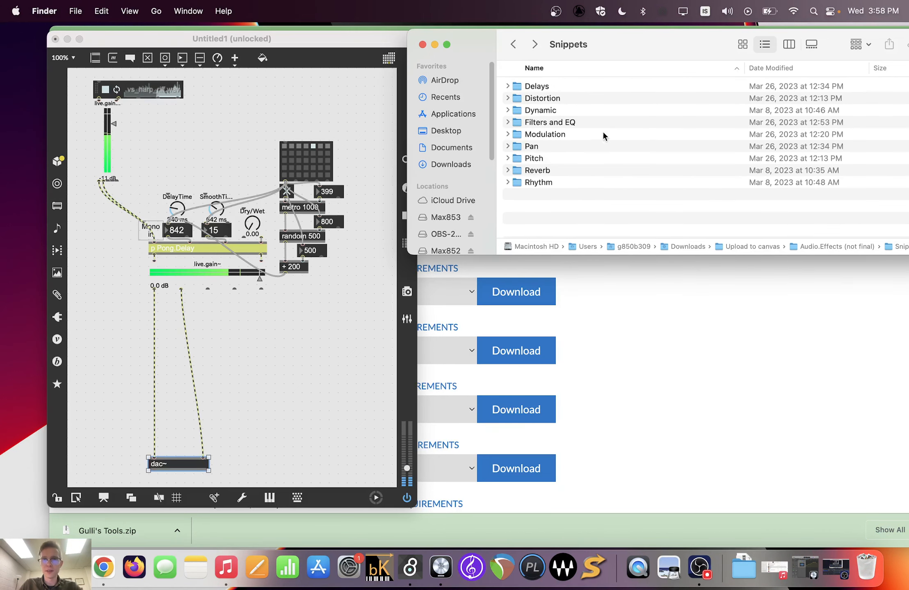
double_click(560, 158)
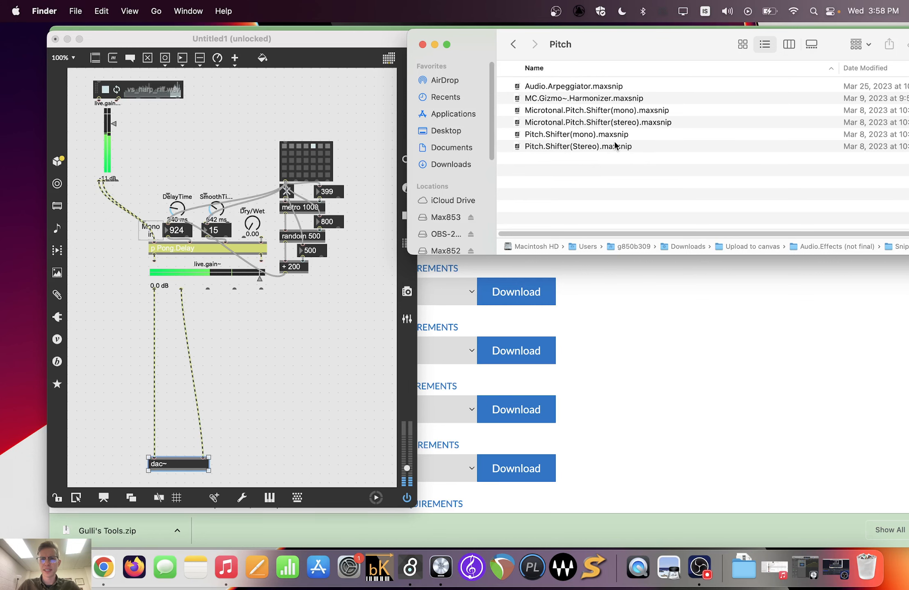
double_click(593, 145)
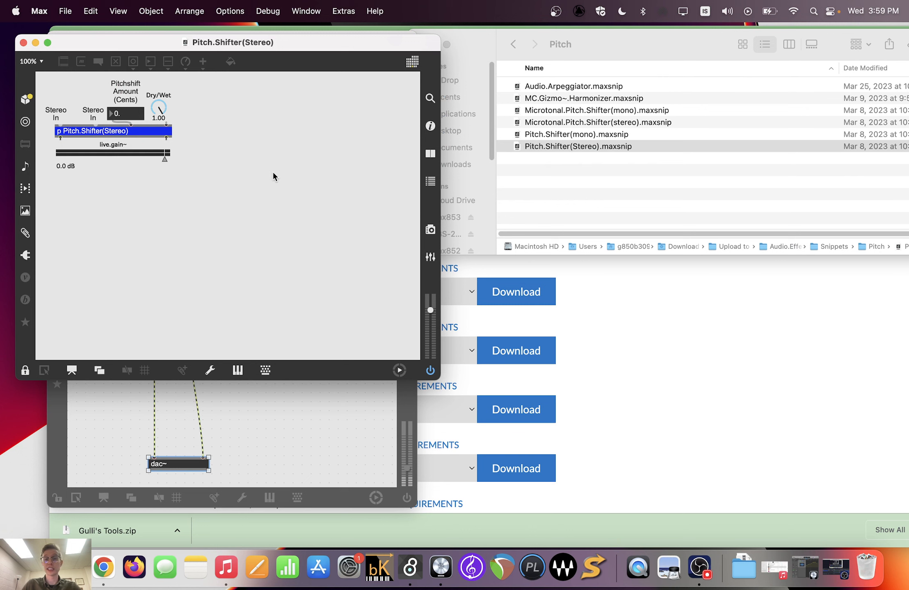
key(super+e)
drag(227, 177, 48, 87)
click(23, 42)
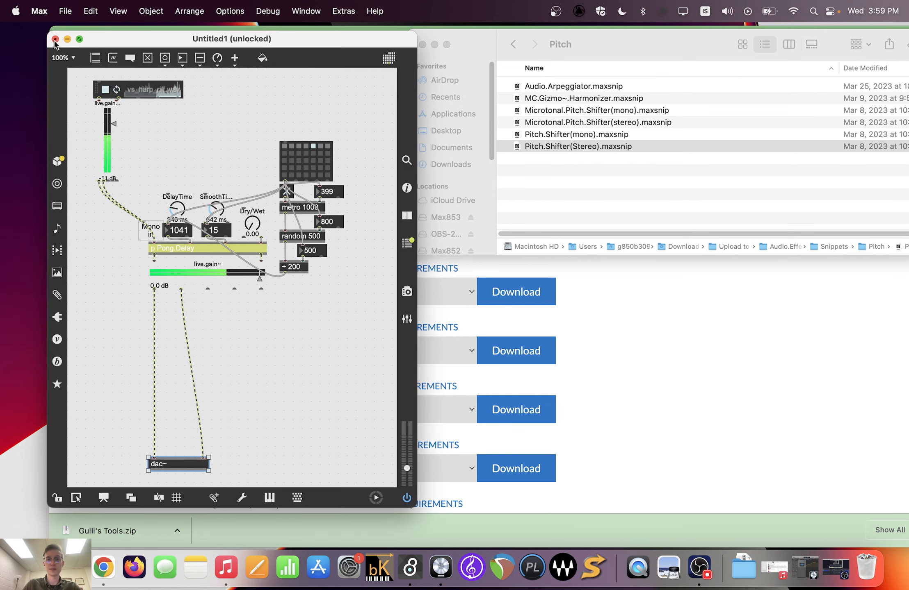
Step: Insert Pitch.Shifter(Stereo).maxsnip below the pong delay and reroute the delay's two output cords to its stereo inputs
drag(614, 146, 291, 345)
drag(369, 395, 261, 369)
drag(194, 306, 143, 310)
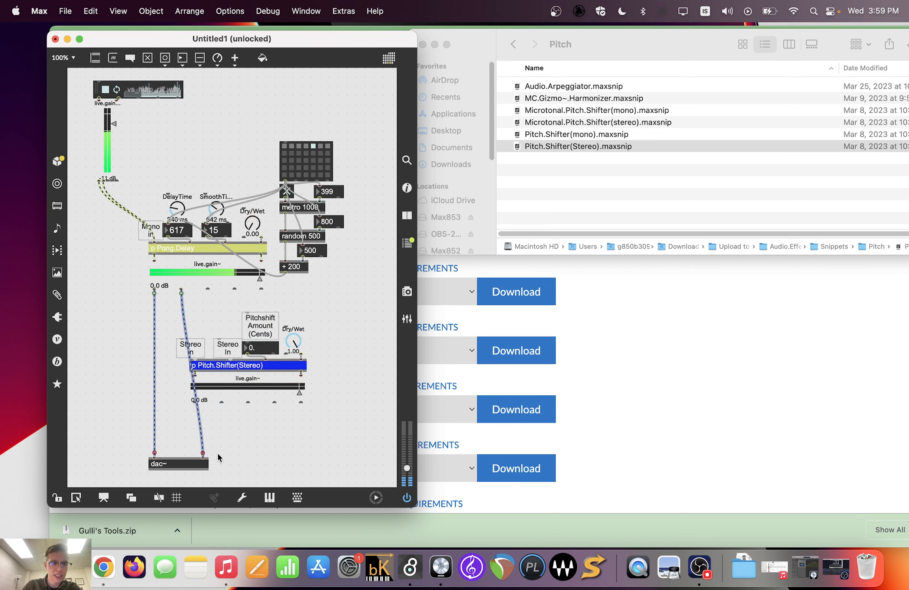
drag(203, 453, 232, 365)
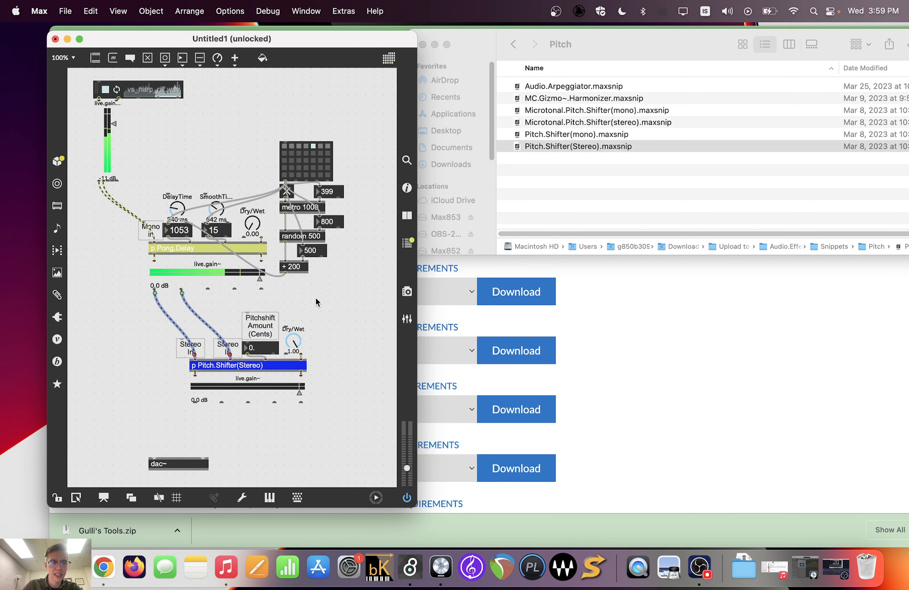
Step: Connect the pitch shifter's stereo outputs to dac~, place dac~ just beneath the pitch shifter and lock the patch
click(317, 317)
key(super+e)
key(super+e)
drag(196, 402, 154, 458)
mouse_move(222, 405)
mouse_down()
mouse_move(205, 457)
mouse_move(214, 429)
mouse_up()
key(super+e)
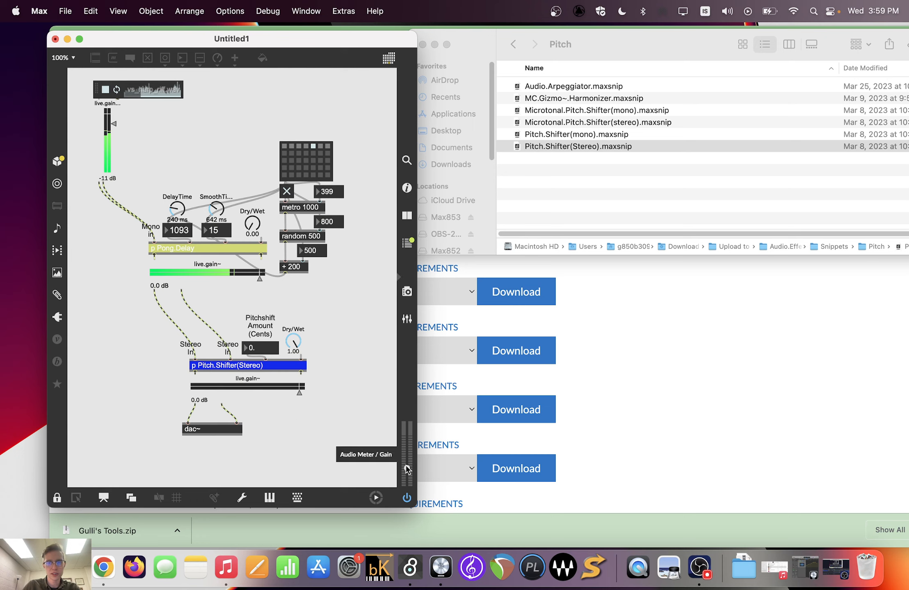
Step: Raise the patcher's master output volume until the playing sample is clearly audible
drag(407, 469, 407, 451)
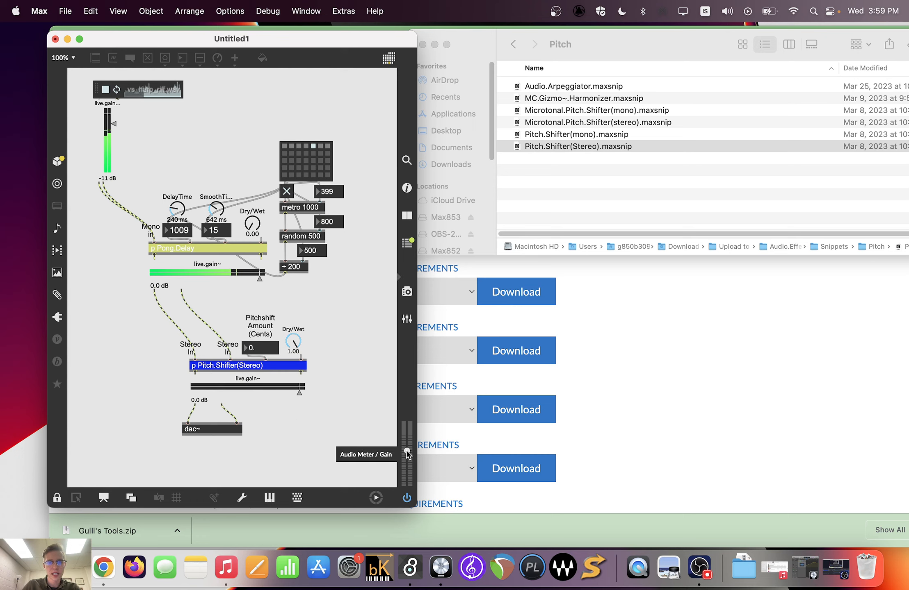
click(296, 347)
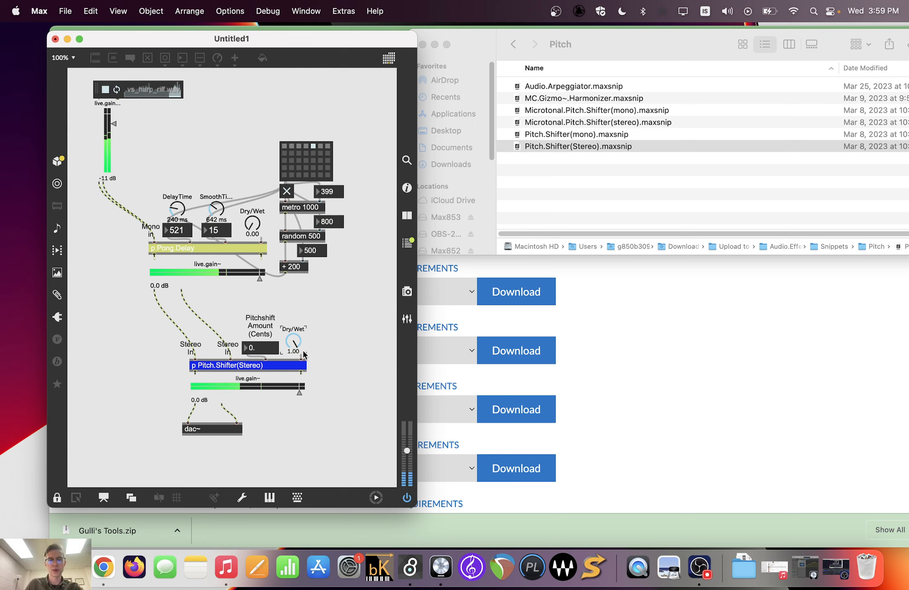
drag(407, 451, 407, 436)
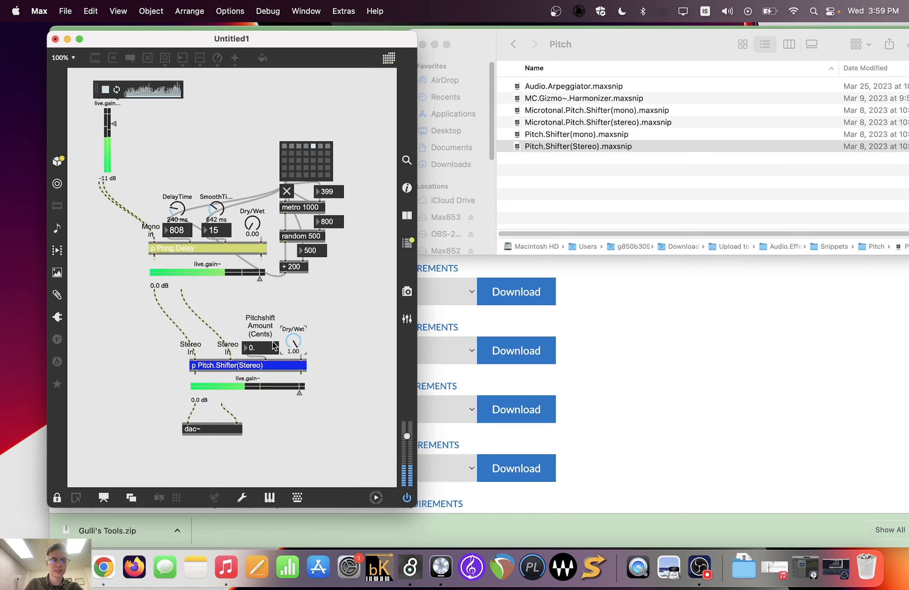
Step: Audition the chain with the delay's Dry/Wet at 1.00 and the pitch shift amount at 325 cents, ending by stopping the sample
mouse_move(257, 352)
mouse_down()
mouse_move(257, 365)
mouse_move(257, 356)
mouse_up()
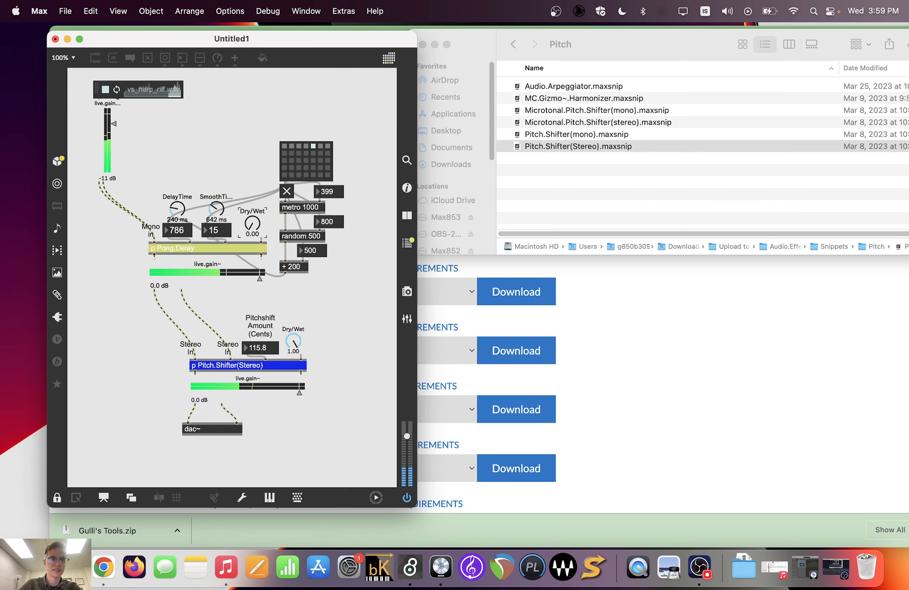
drag(253, 222, 253, 184)
drag(250, 347, 283, 351)
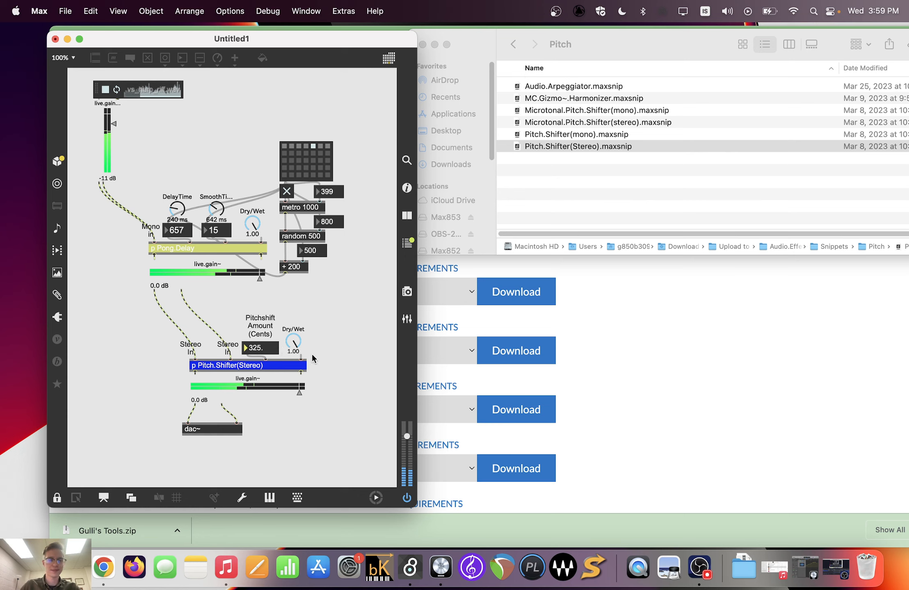
click(109, 92)
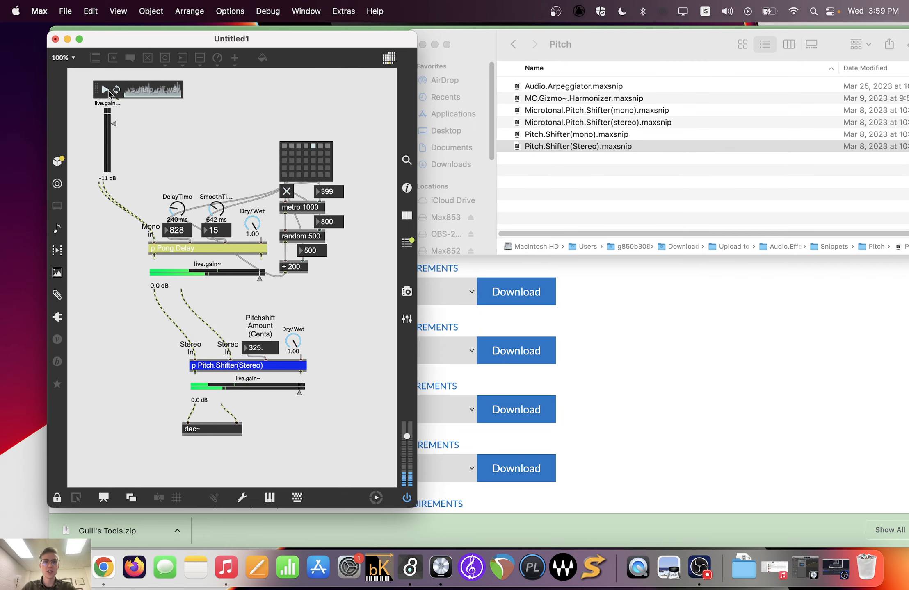
Step: Widen the patcher window for more space and go back to the parent Snippets folder in Finder
drag(588, 514, 579, 510)
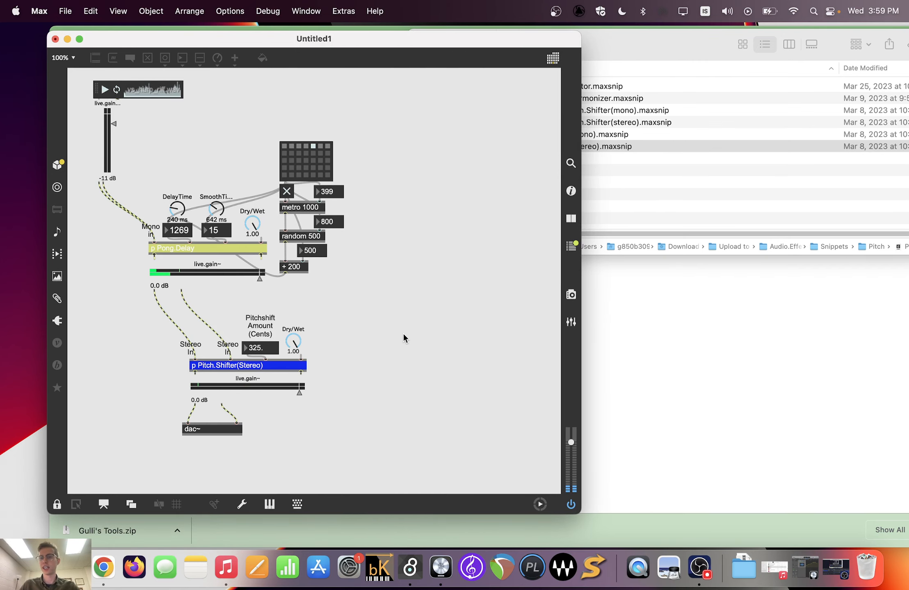
click(741, 160)
click(513, 45)
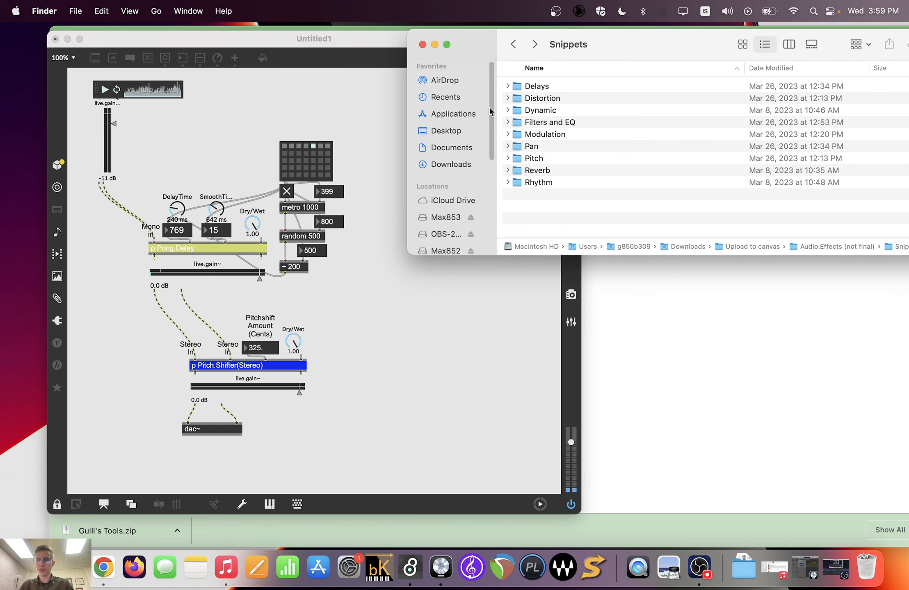